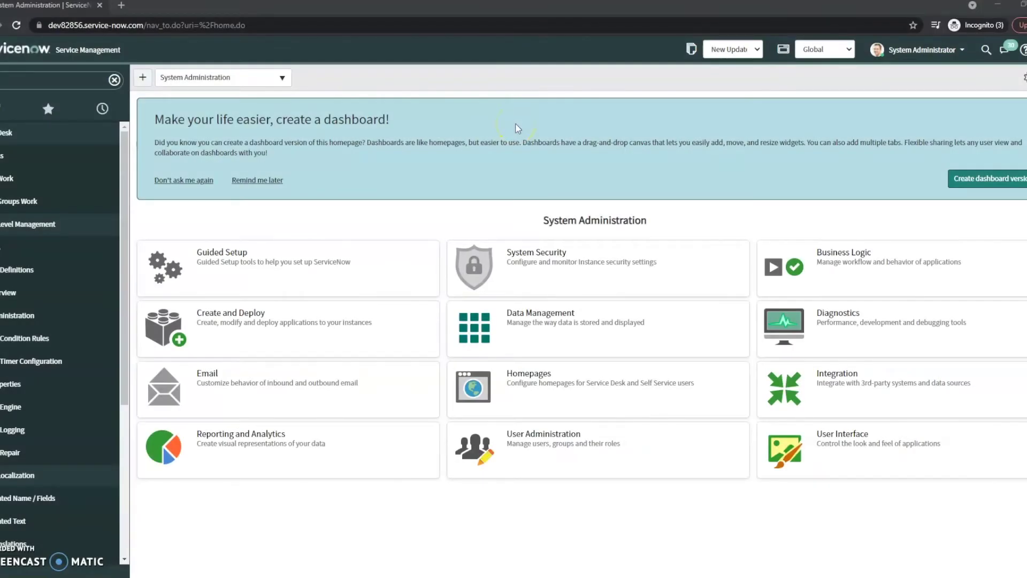
Filter the navigator for 'sla' and open the SLA Definitions list.
left_click(115, 80)
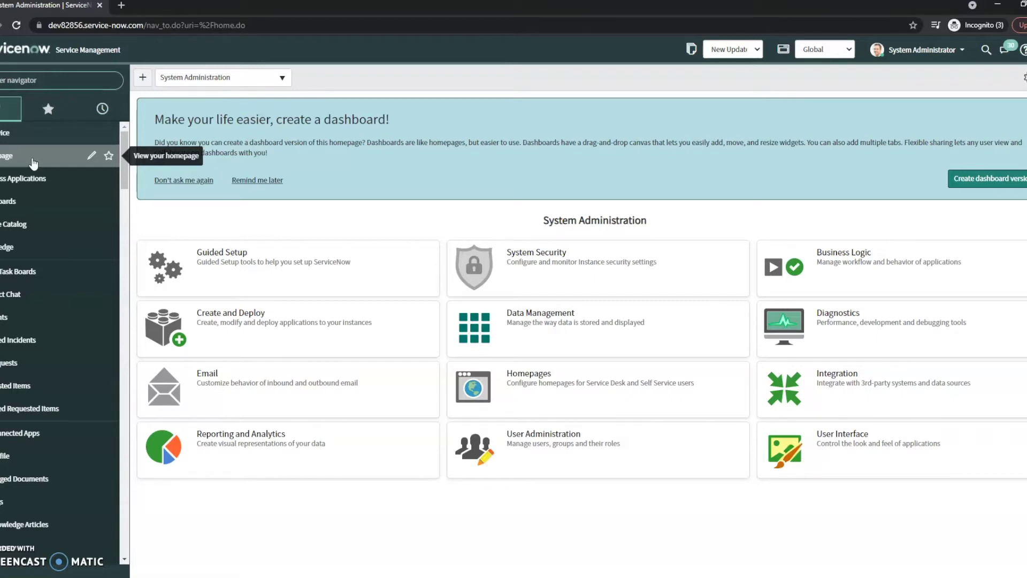
left_click(2, 75)
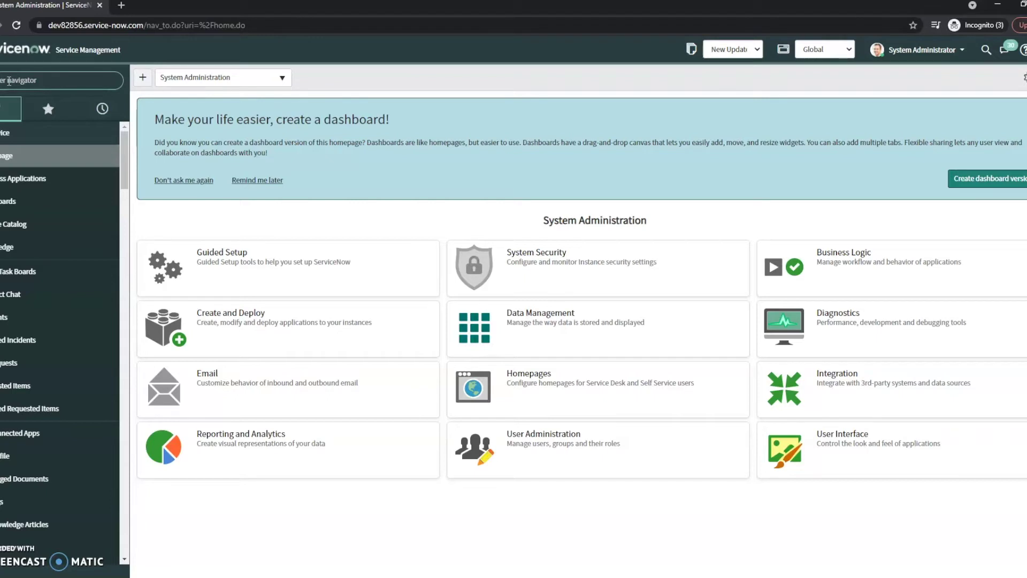
type("sla")
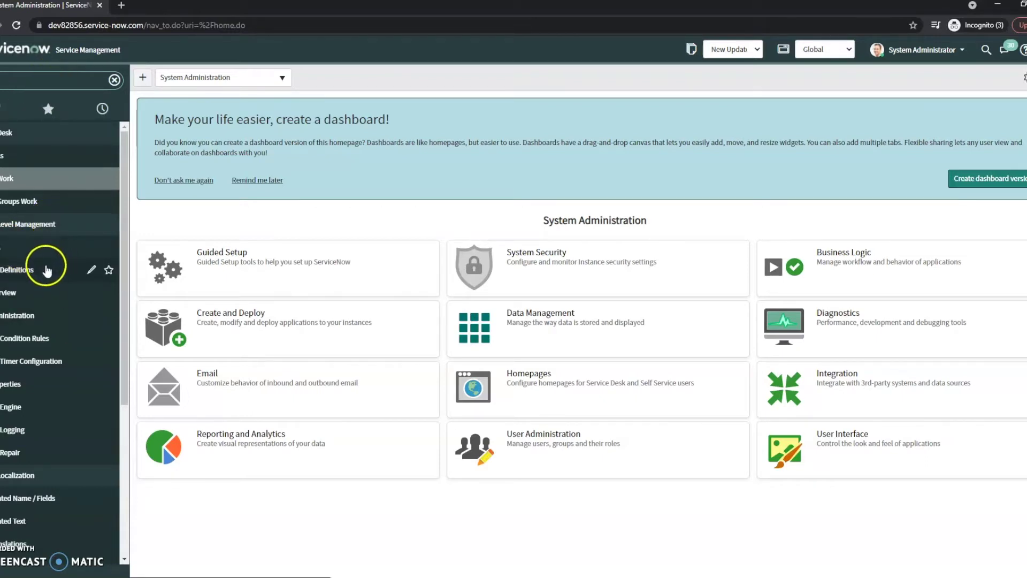
left_click(46, 270)
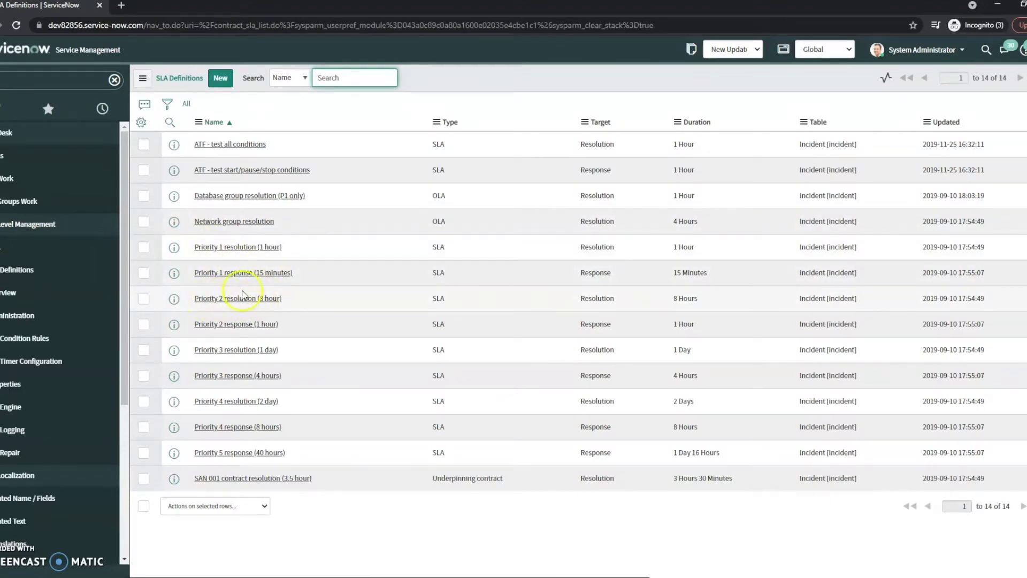
Open the 'Priority 2 resolution (8 hour)' SLA definition from the list.
left_click(209, 299)
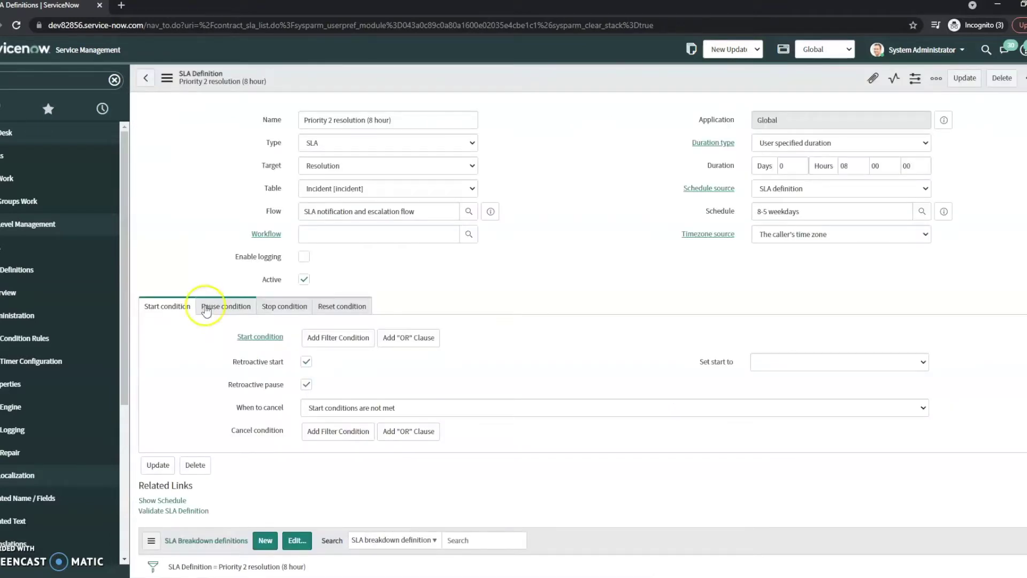
left_click(411, 120)
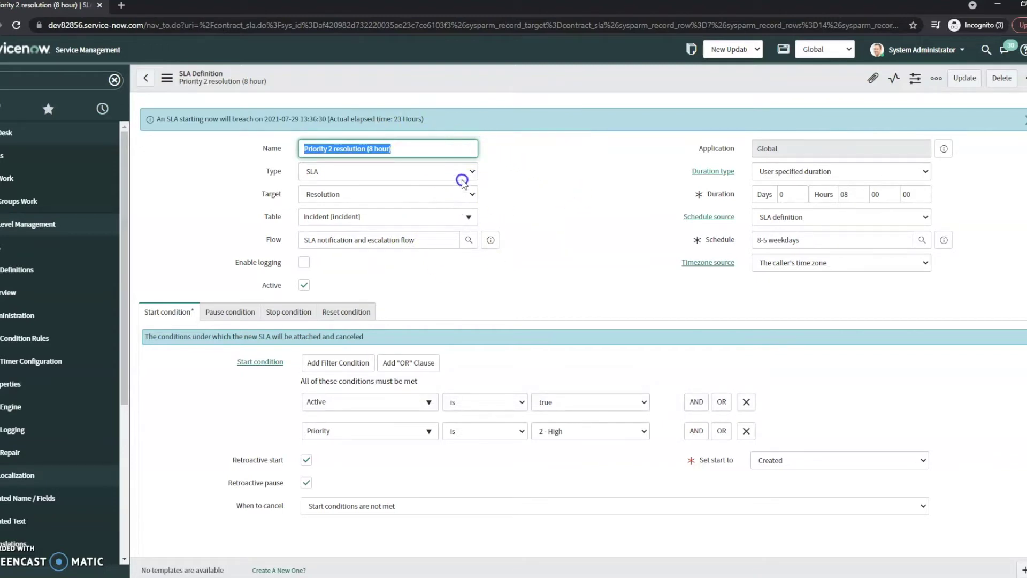
Highlight the definition name and review the Type (SLA) and Target (Resolution) choices without changing them.
left_click(428, 146)
left_click_drag(428, 146, 307, 143)
left_click(327, 172)
left_click(325, 207)
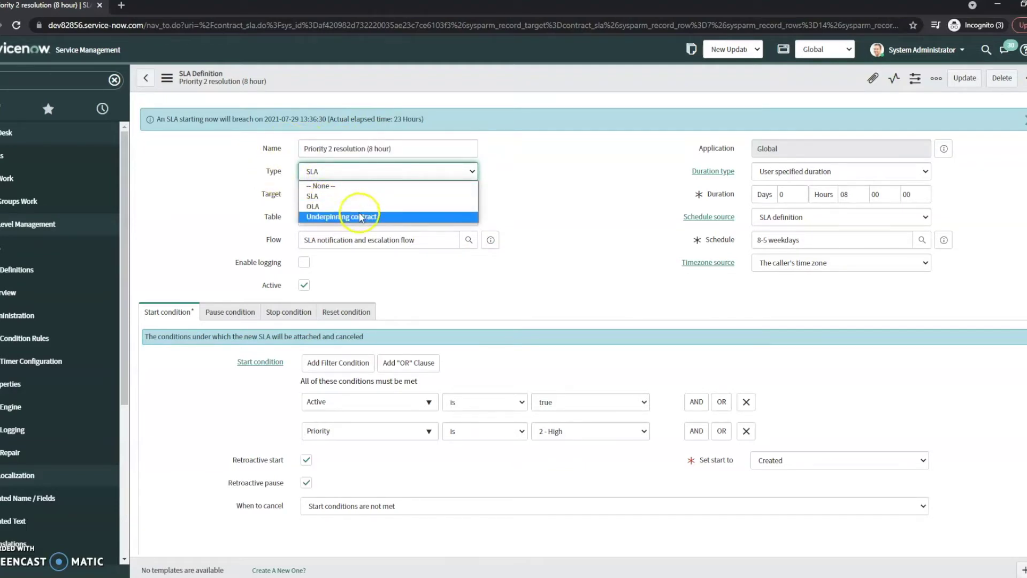
left_click(239, 201)
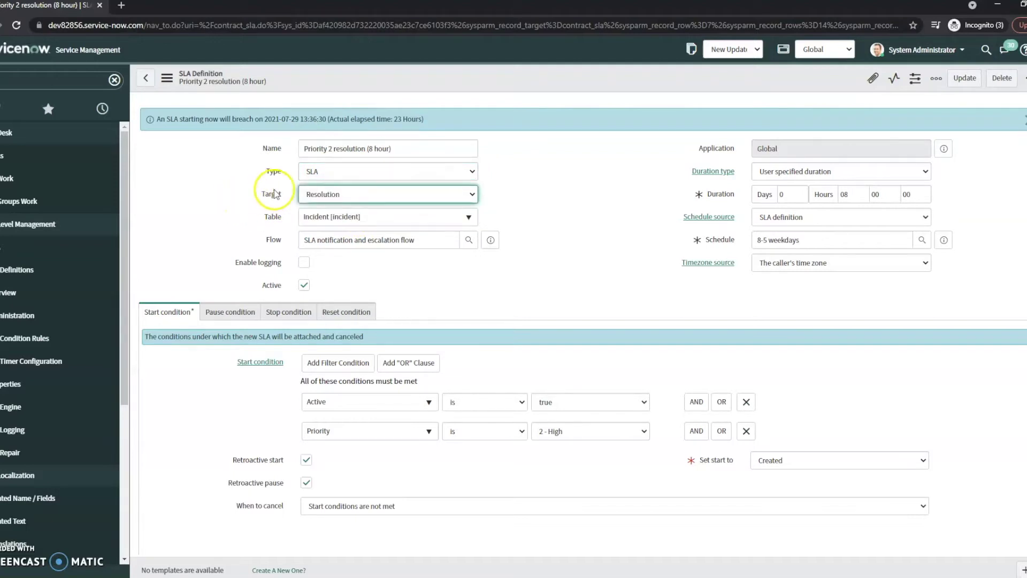
left_click(323, 197)
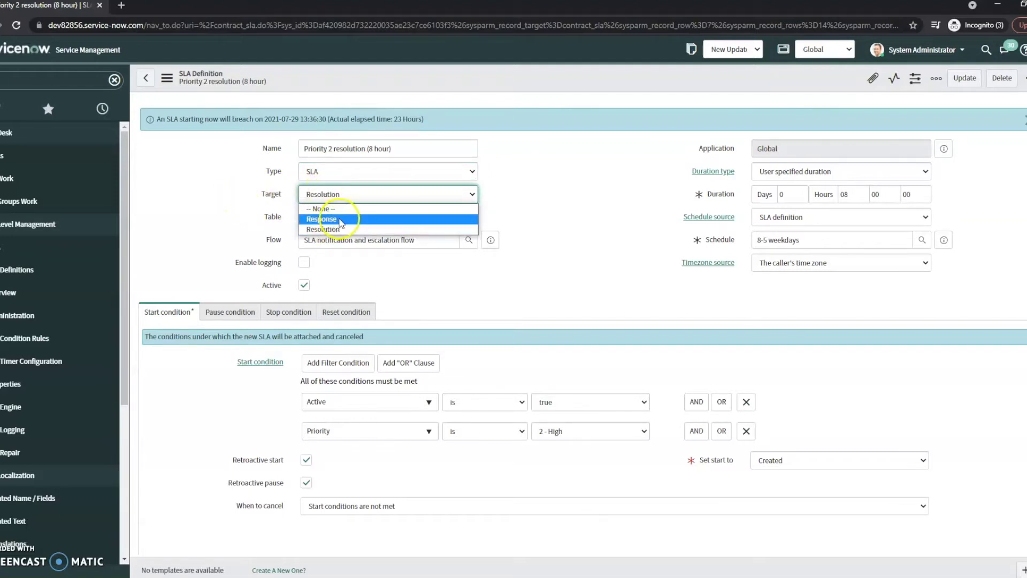
left_click(264, 201)
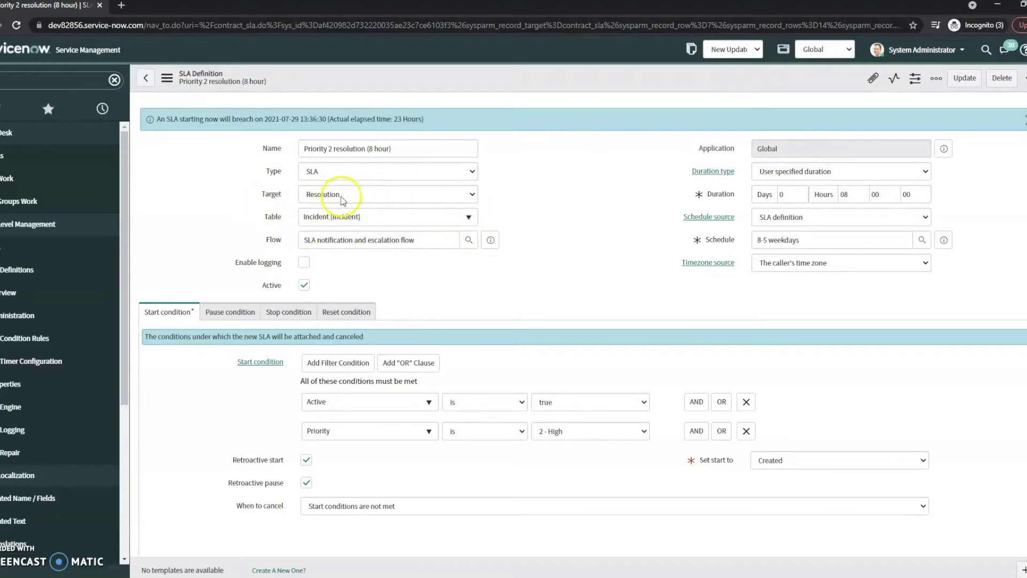
Review the Table choices keeping Incident, and preview the attached SLA notification flow.
mouse_move(278, 201)
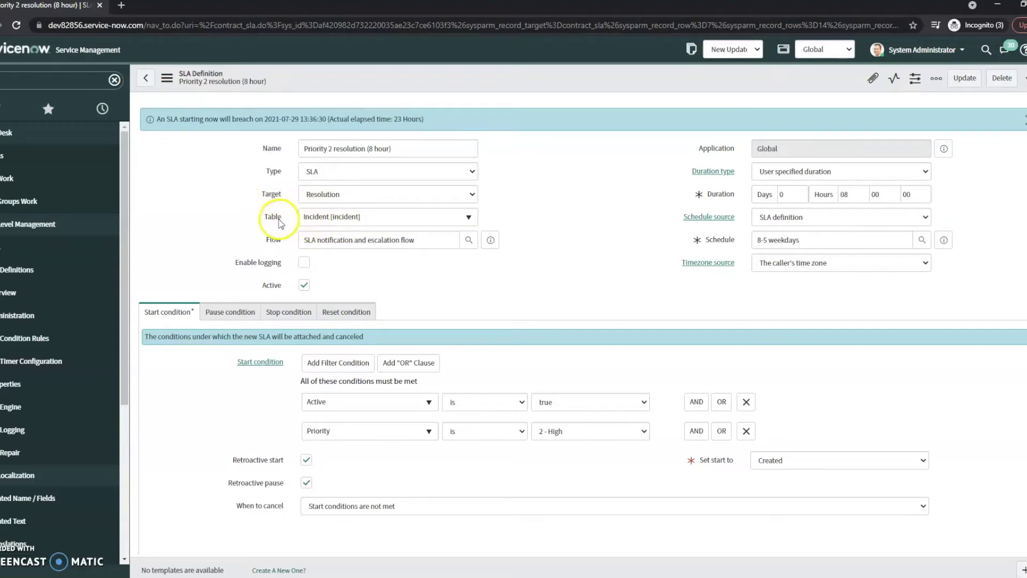
mouse_move(277, 224)
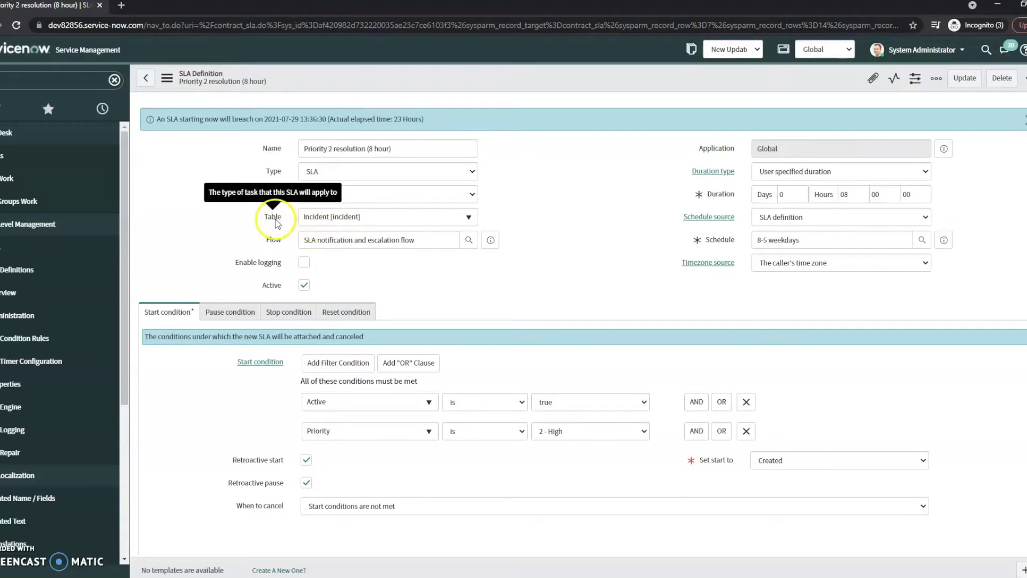
left_click(363, 219)
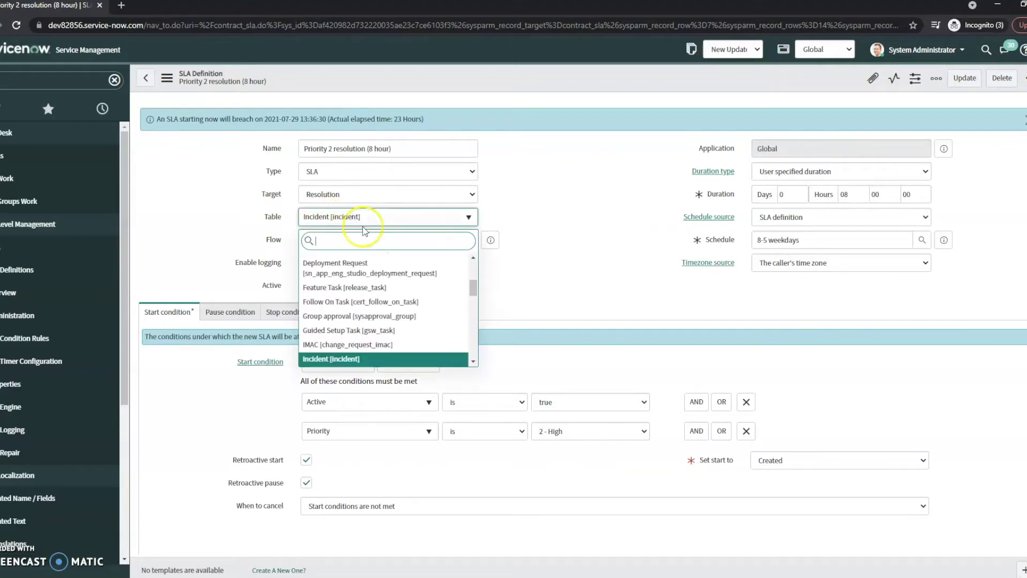
scroll(383, 329, "down", 10)
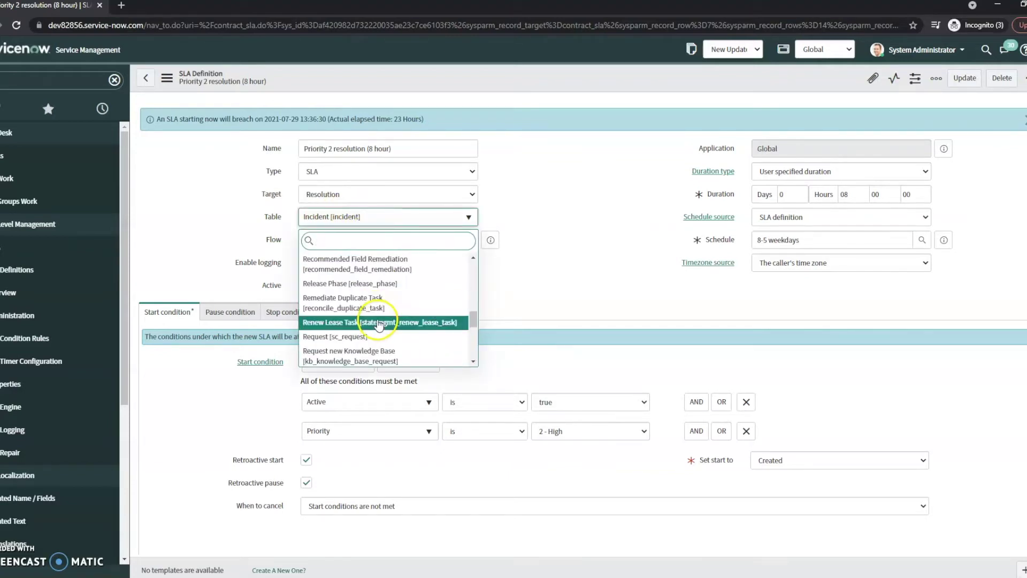
scroll(396, 321, "up", 1)
left_click(583, 249)
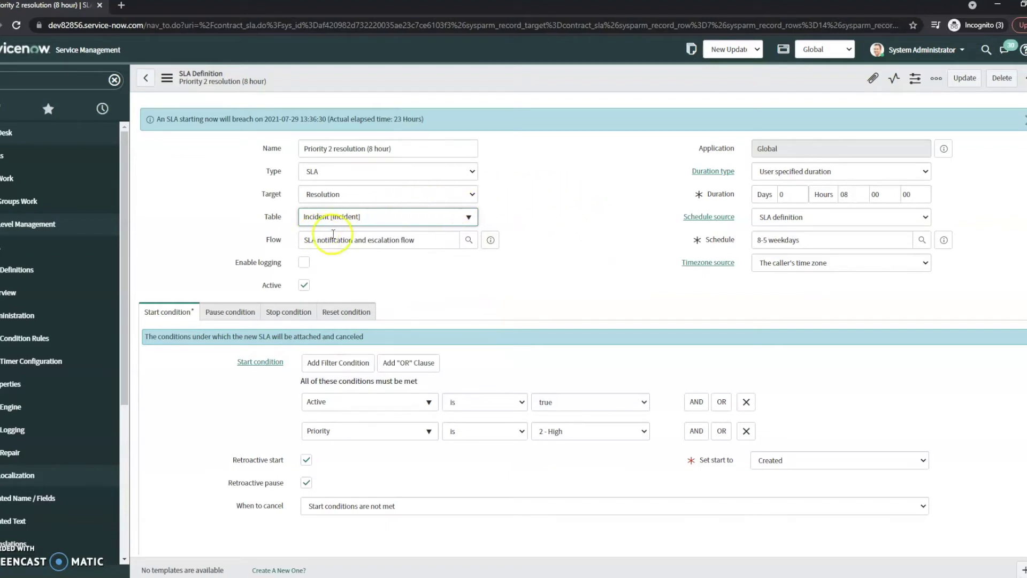
left_click(489, 240)
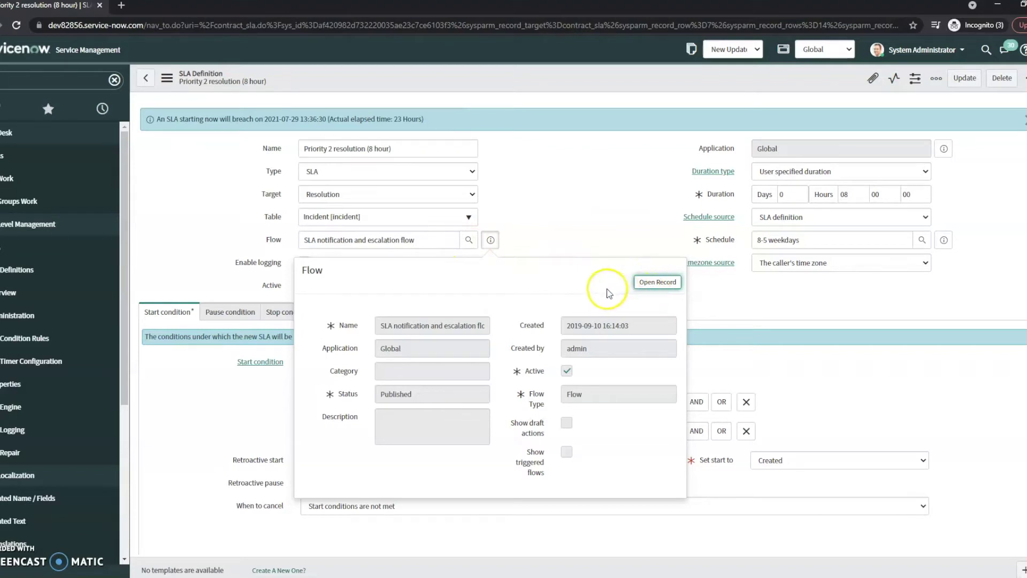
Close the flow preview and review Duration type, Schedule source and the 8-5 weekdays schedule.
left_click(569, 179)
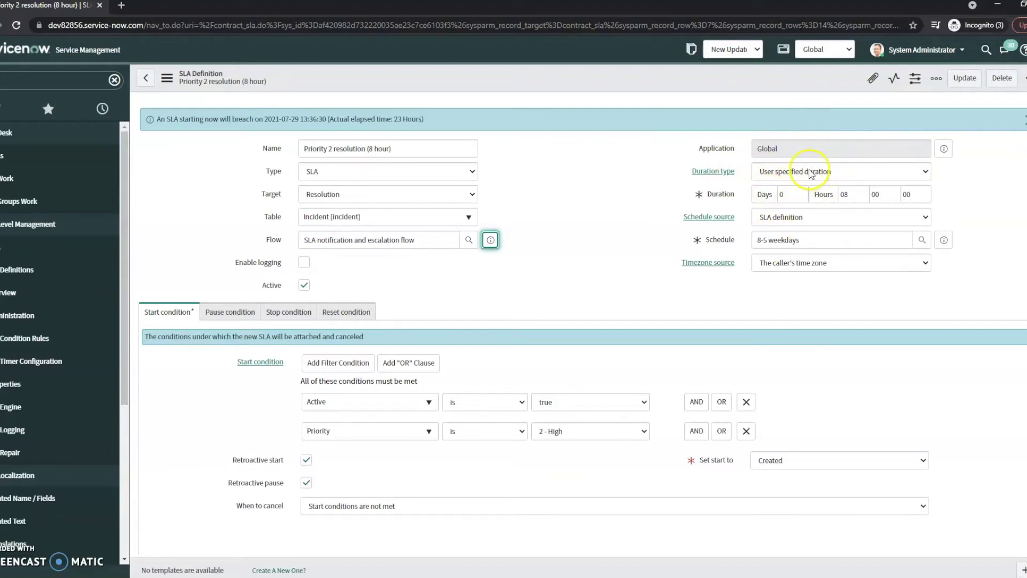
left_click(810, 174)
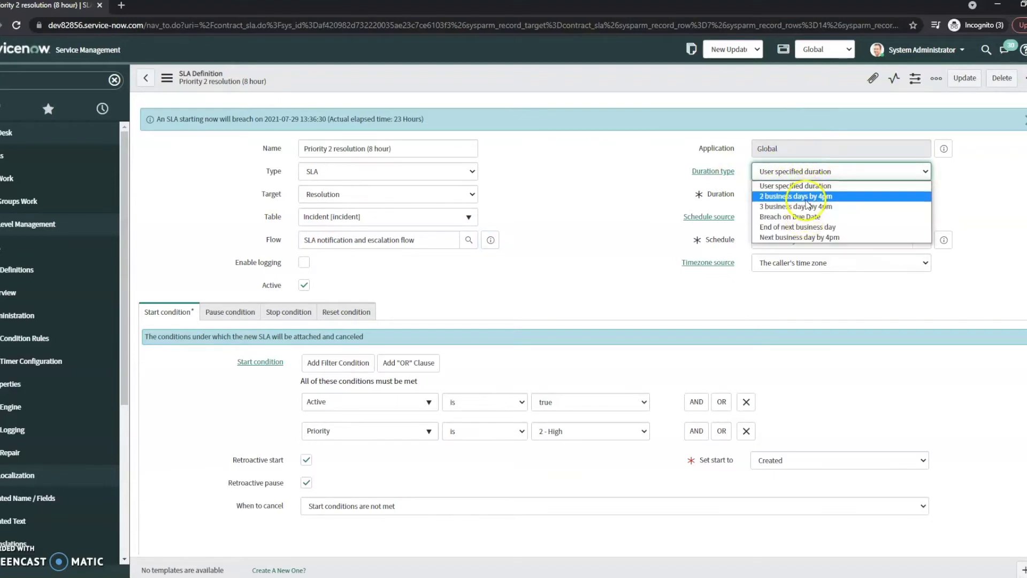
left_click(687, 217)
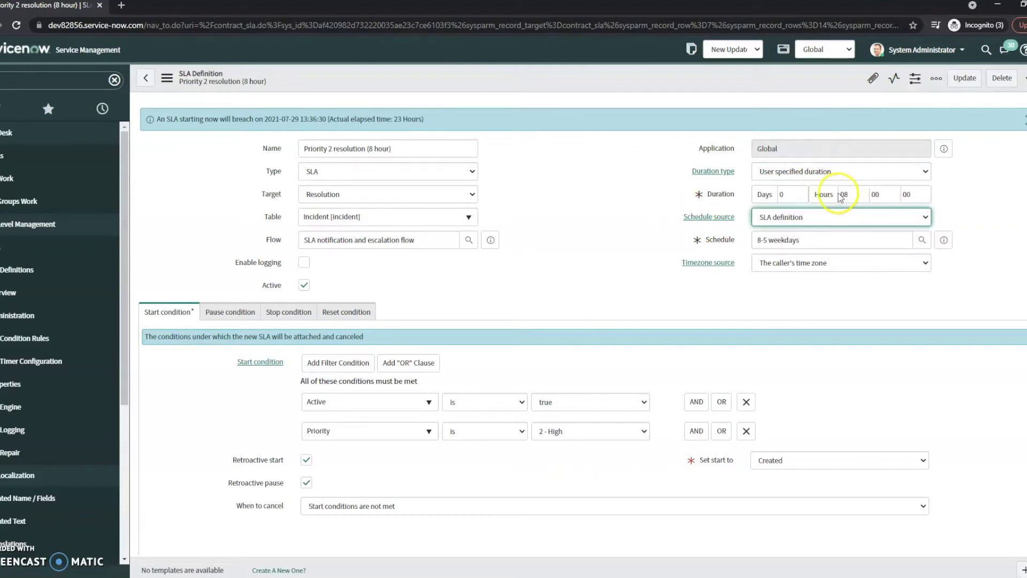
left_click(809, 217)
left_click(810, 217)
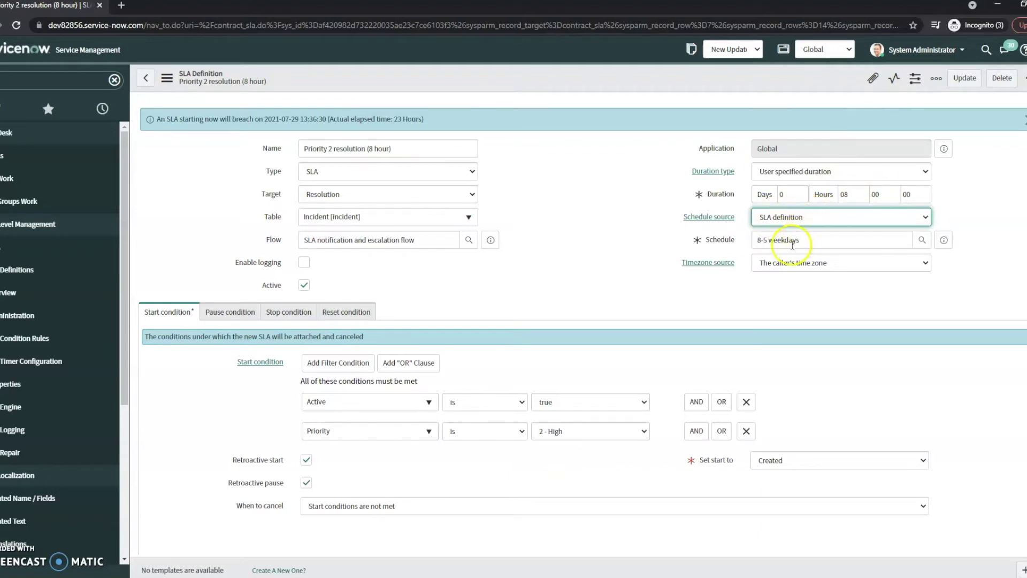
left_click(799, 240)
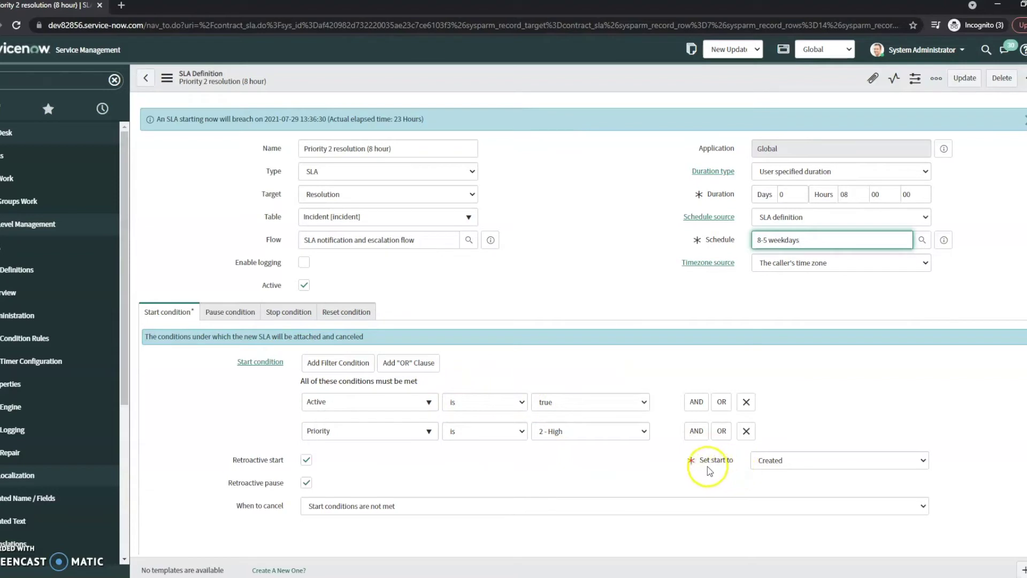
Review the start-time options keeping Created, and read the Retroactive start and pause help.
left_click(768, 463)
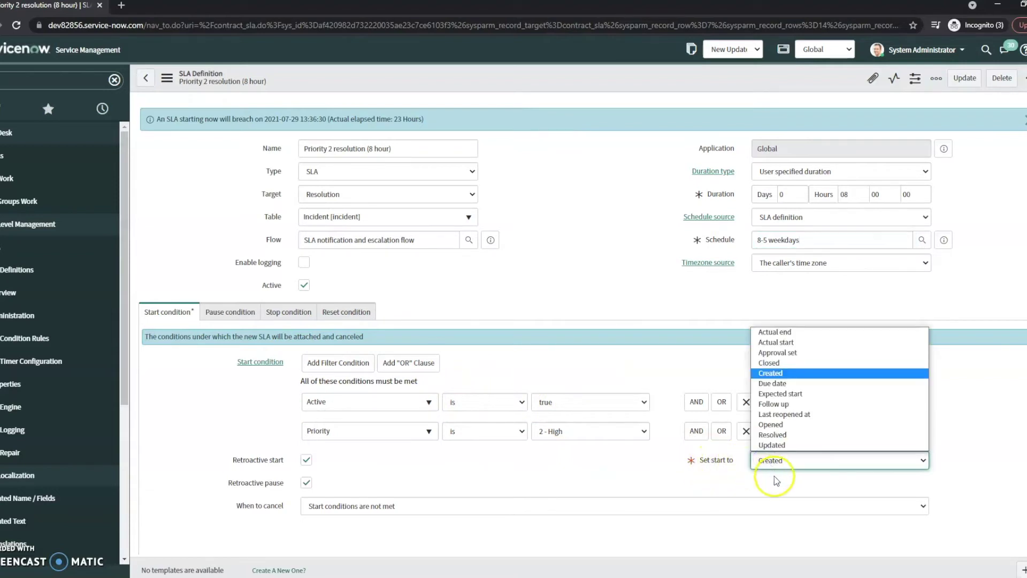
left_click(774, 479)
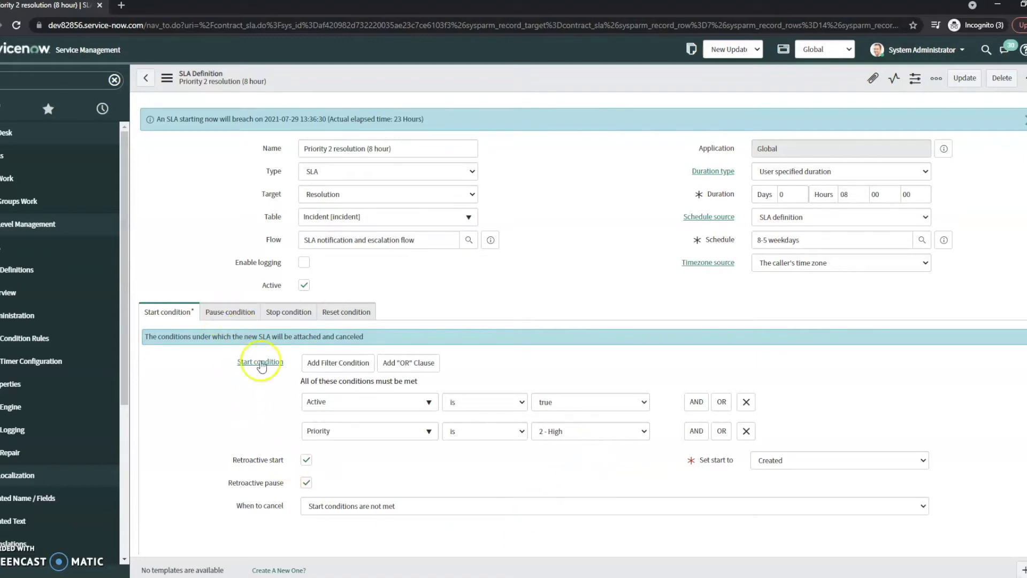
mouse_move(274, 464)
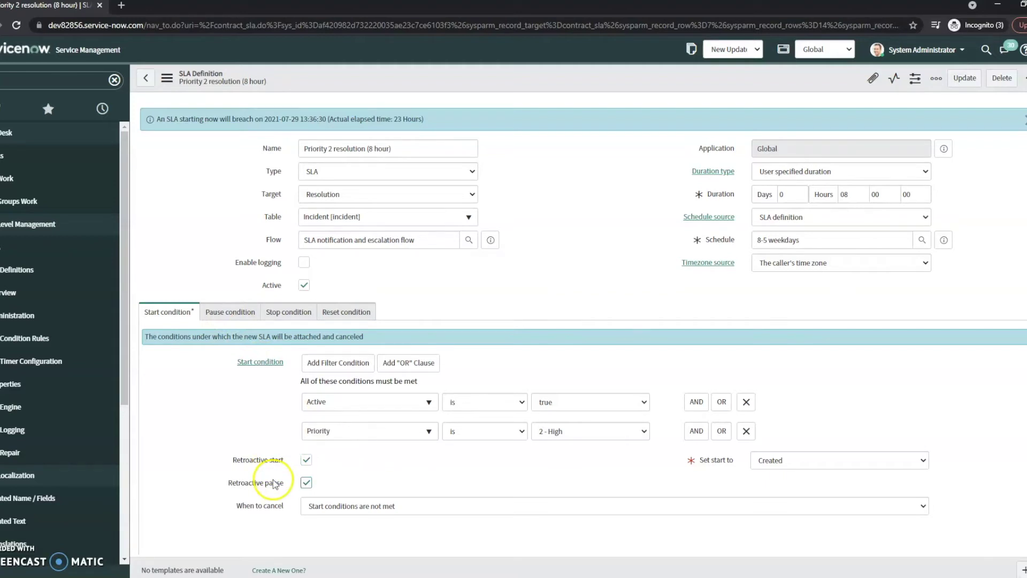
mouse_move(274, 484)
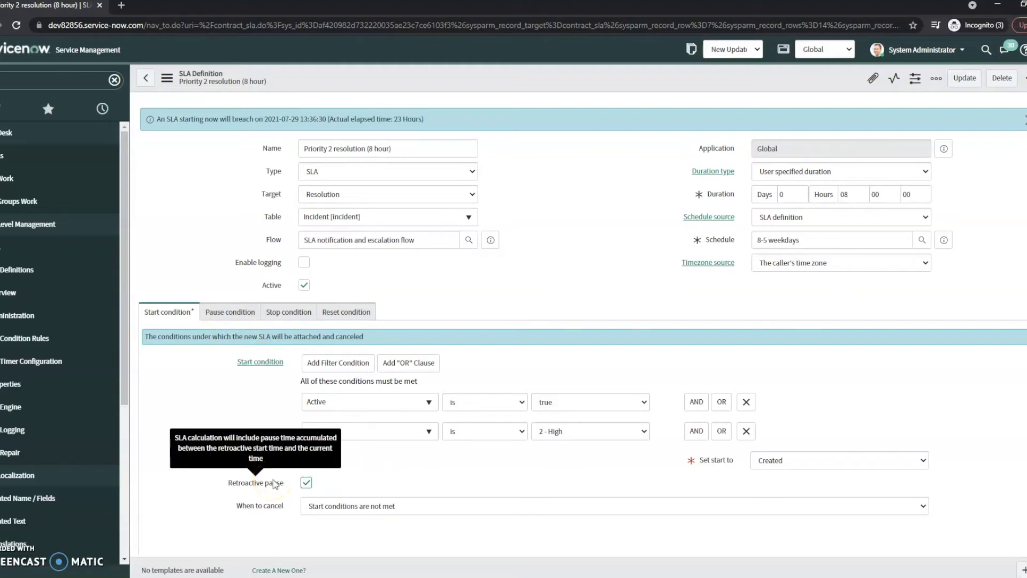
Review the pause conditions and on-hold reasons besides Awaiting Caller, then show the stop condition.
left_click(238, 310)
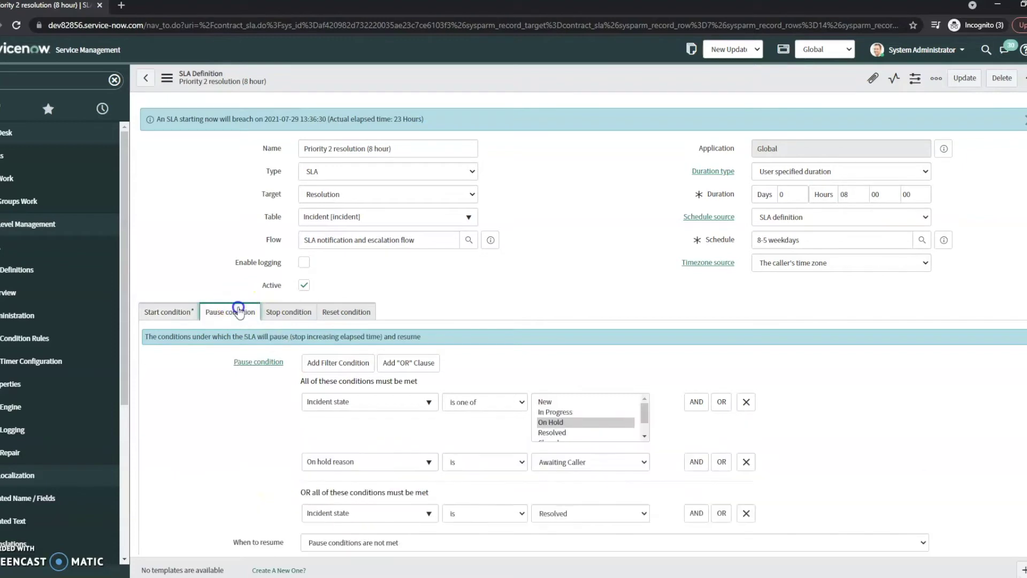
left_click(549, 339)
left_click(582, 461)
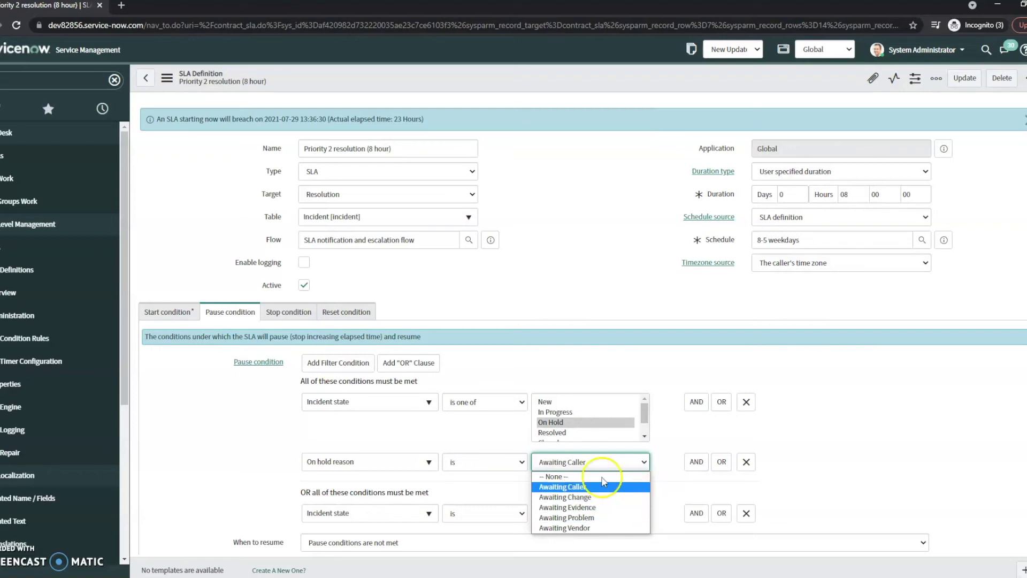
left_click(290, 314)
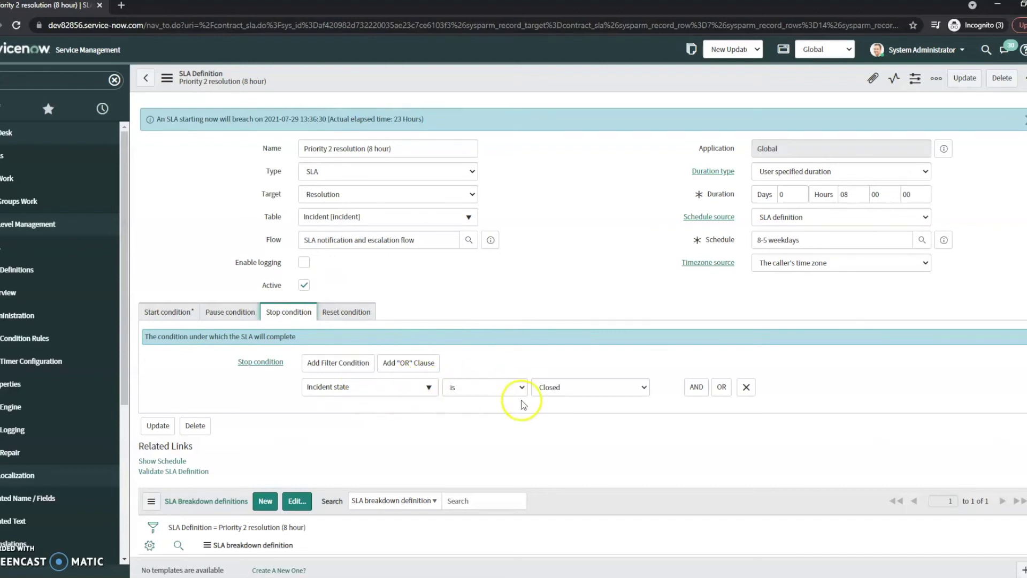
View the empty reset condition (Cancel existing Task SLA) and clear the navigator filter.
left_click(333, 311)
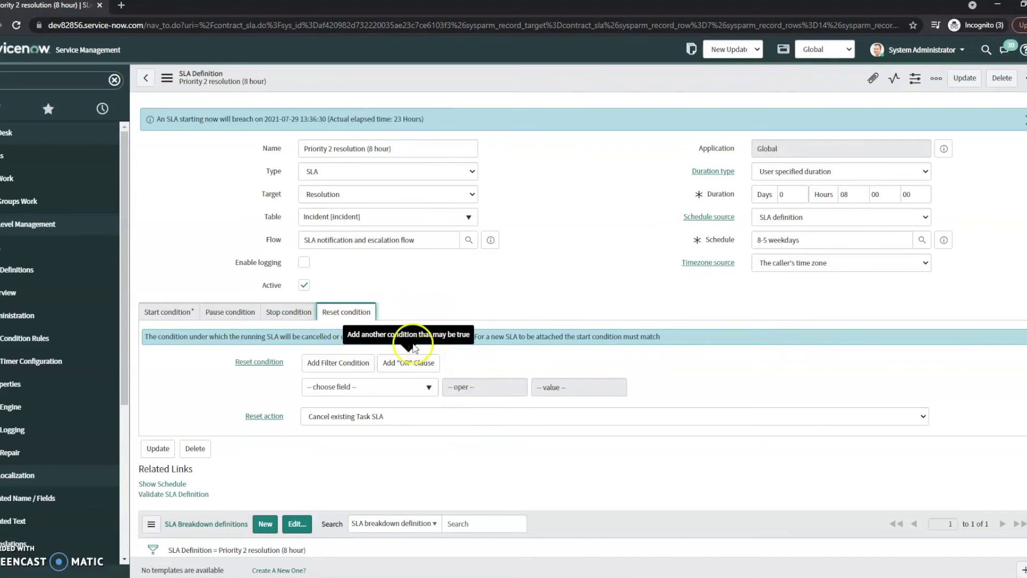
left_click(34, 80)
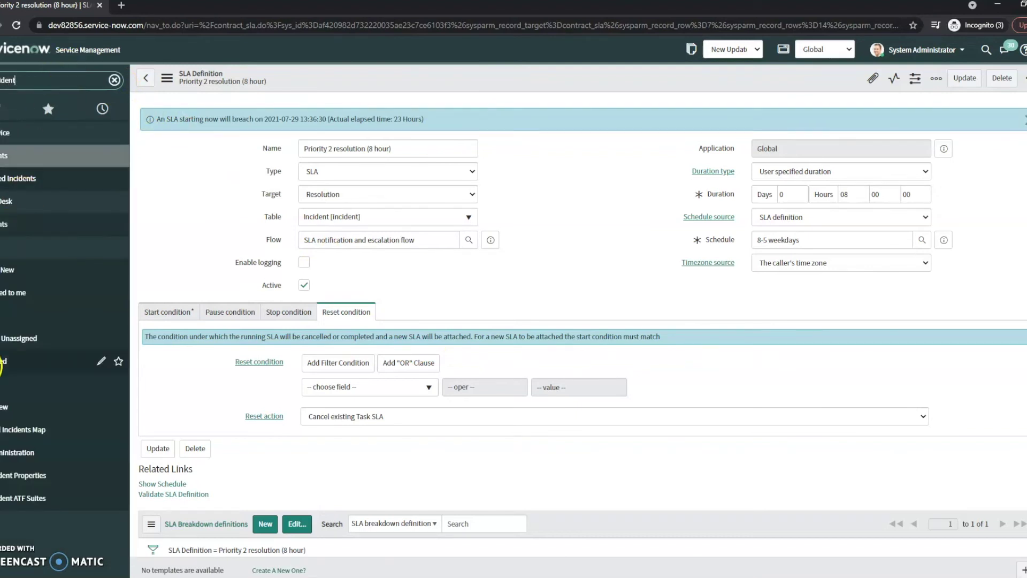
From the open incidents list, open INC0000049 'Network storage unavailable'.
left_click(6, 324)
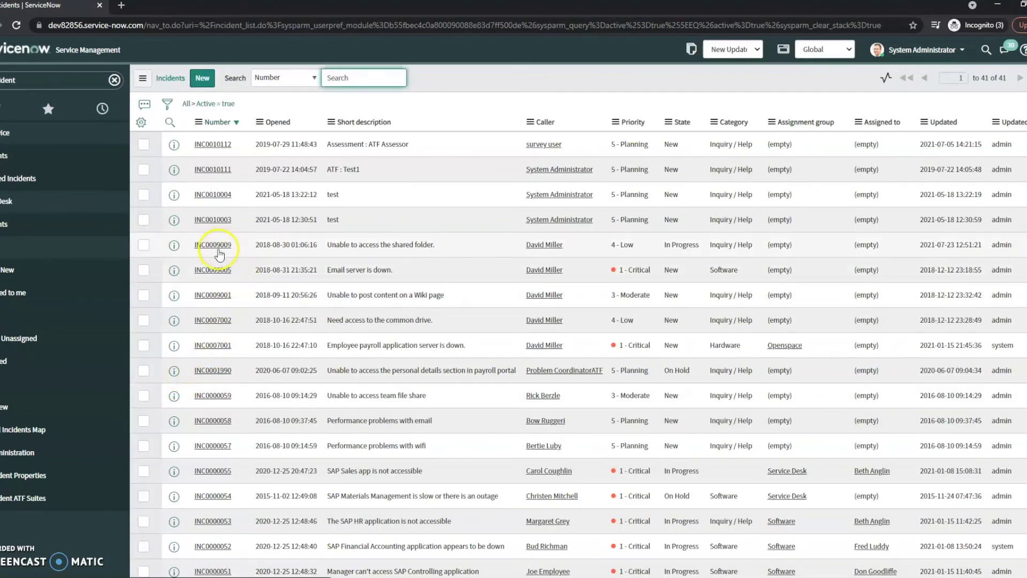
scroll(218, 369, "down", 3)
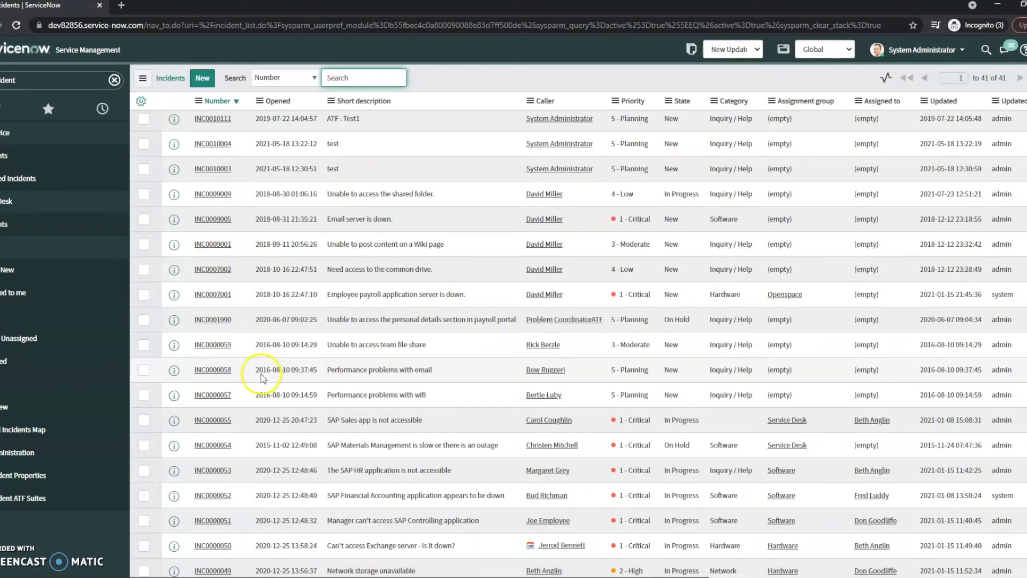
left_click(222, 451)
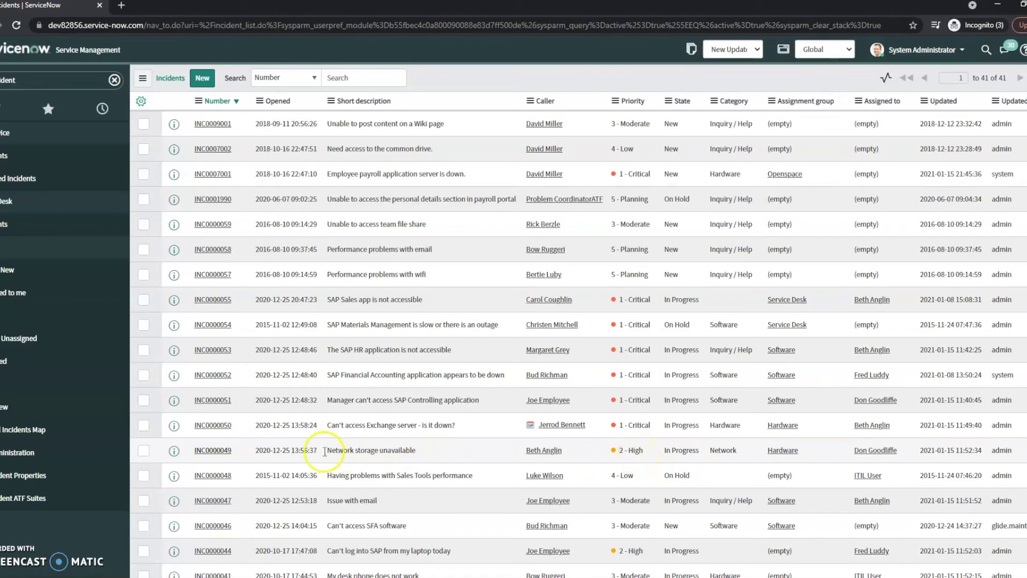
left_click(219, 442)
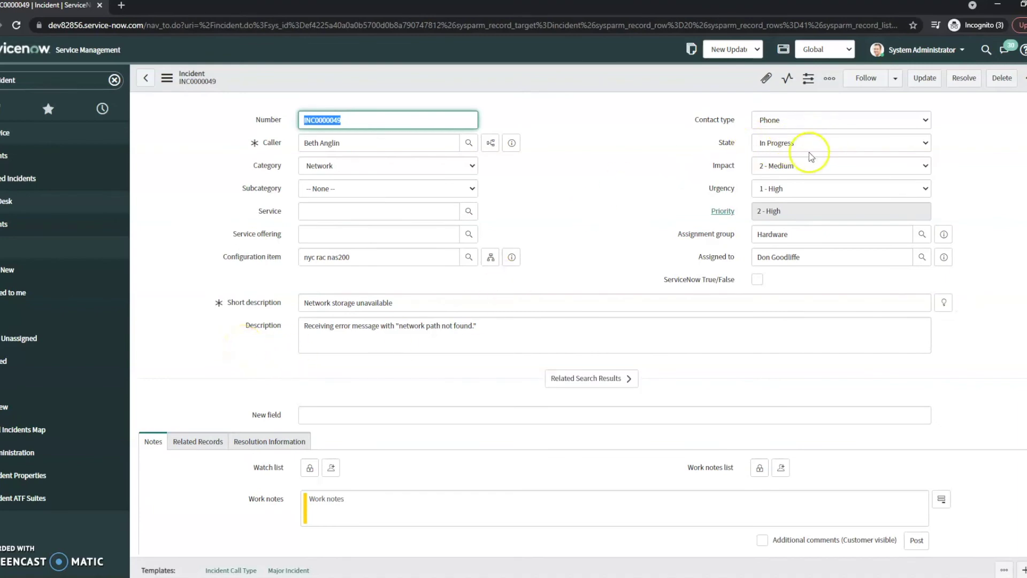
Check Affected CIs, Impacted Services/CIs, Child Incidents and Incident Tasks, then Task SLAs showing none.
scroll(485, 252, "down", 15)
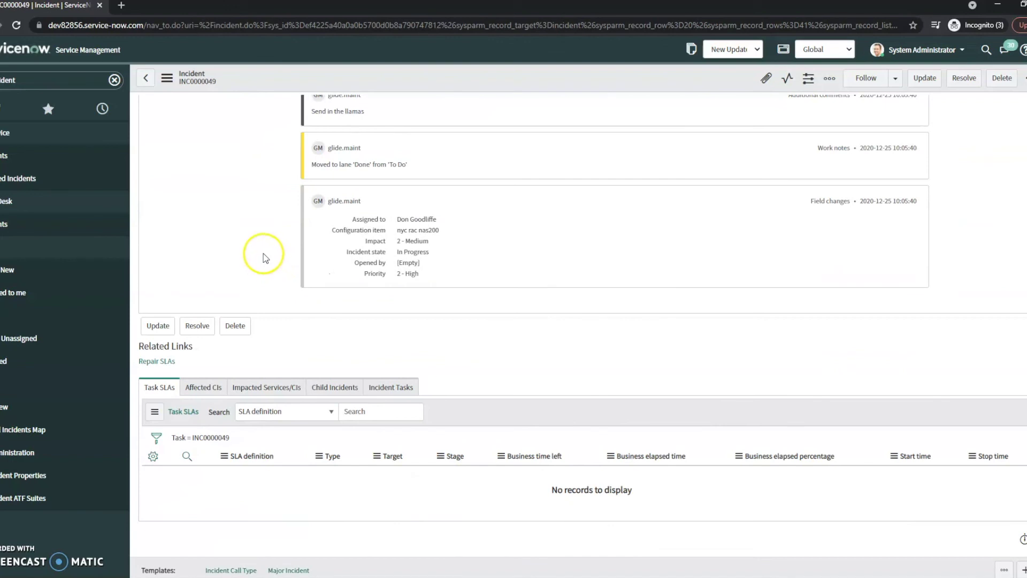
left_click(214, 388)
left_click(243, 388)
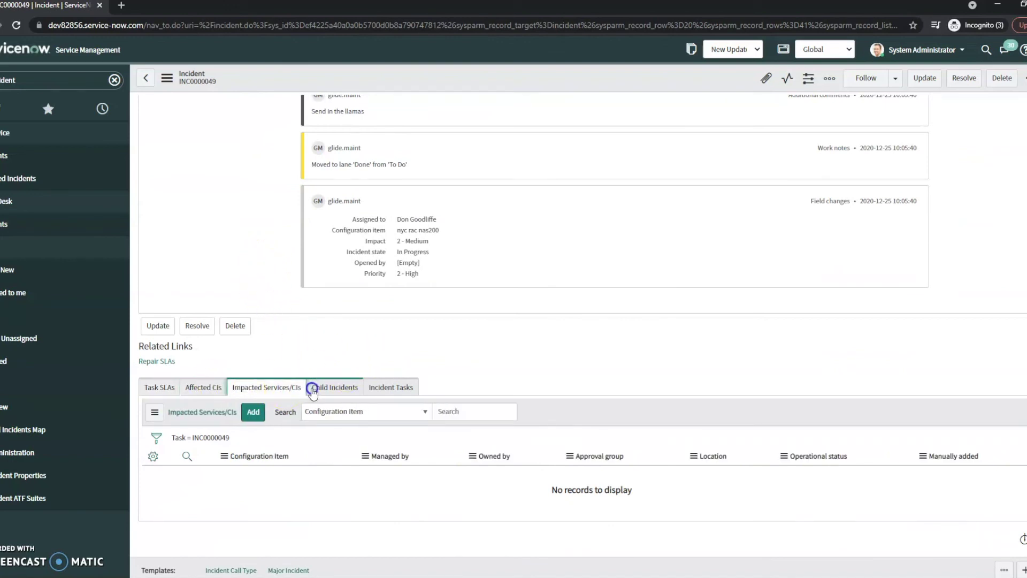
left_click(312, 392)
left_click(389, 387)
scroll(381, 390, "up", 10)
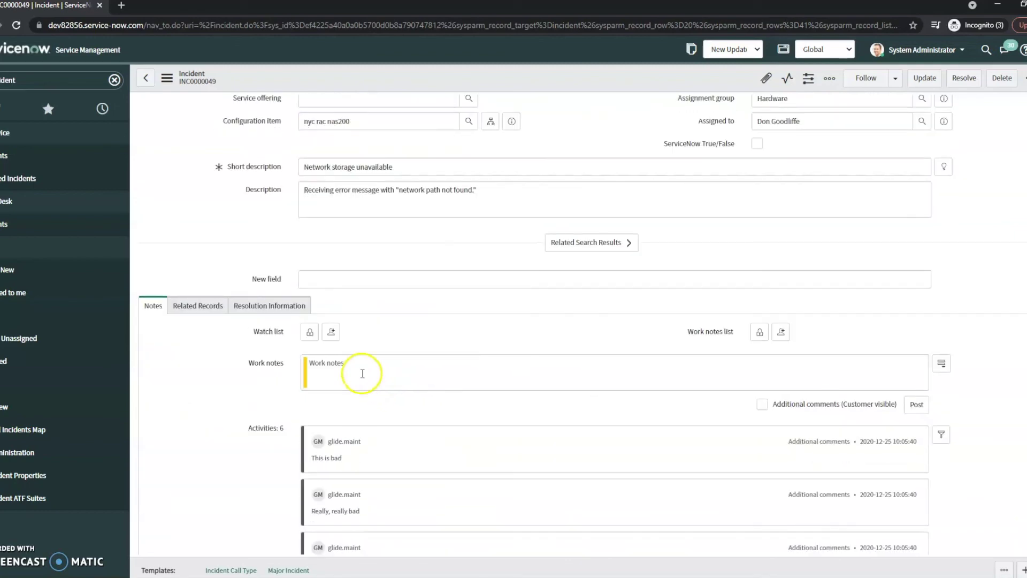
scroll(220, 325, "down", 10)
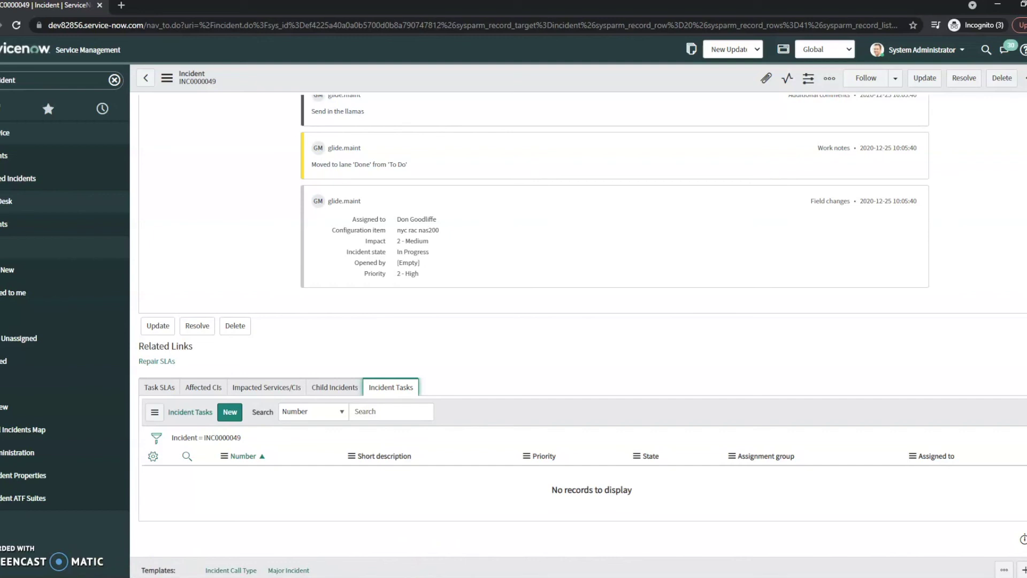
left_click(159, 387)
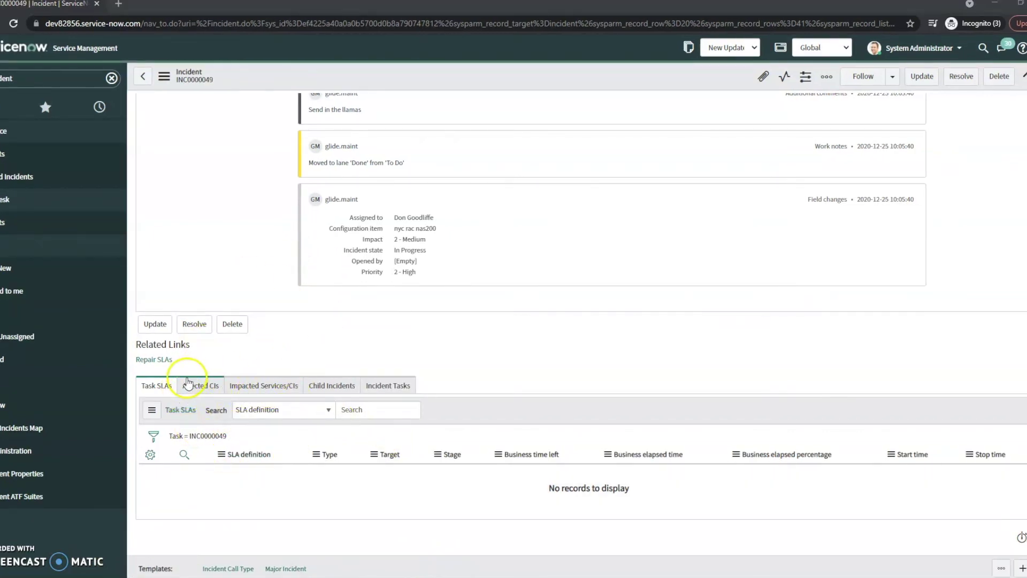
Run Repair SLAs on INC0000049, confirm the warning, and close the completed repair progress.
left_click(154, 360)
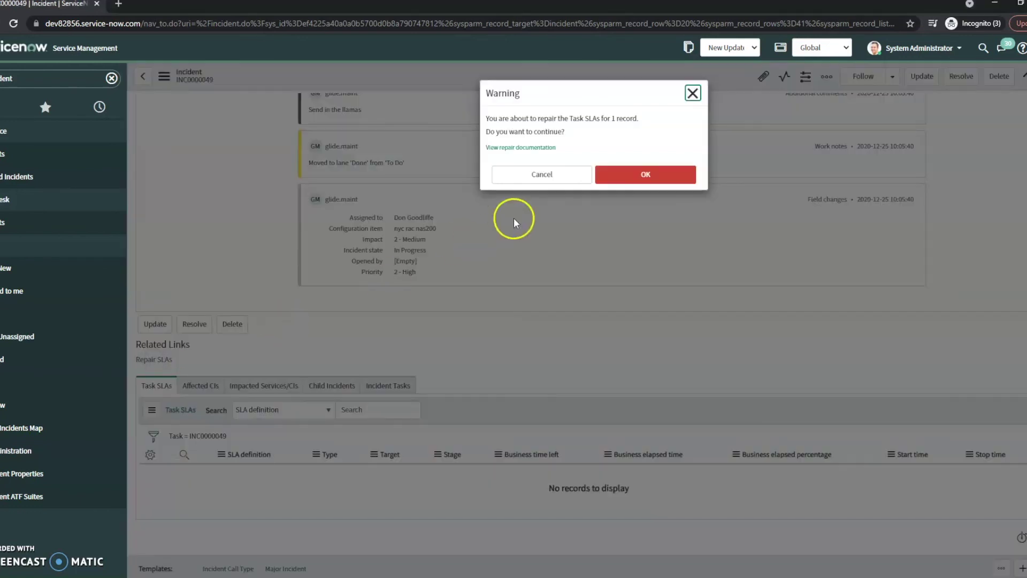
left_click(664, 170)
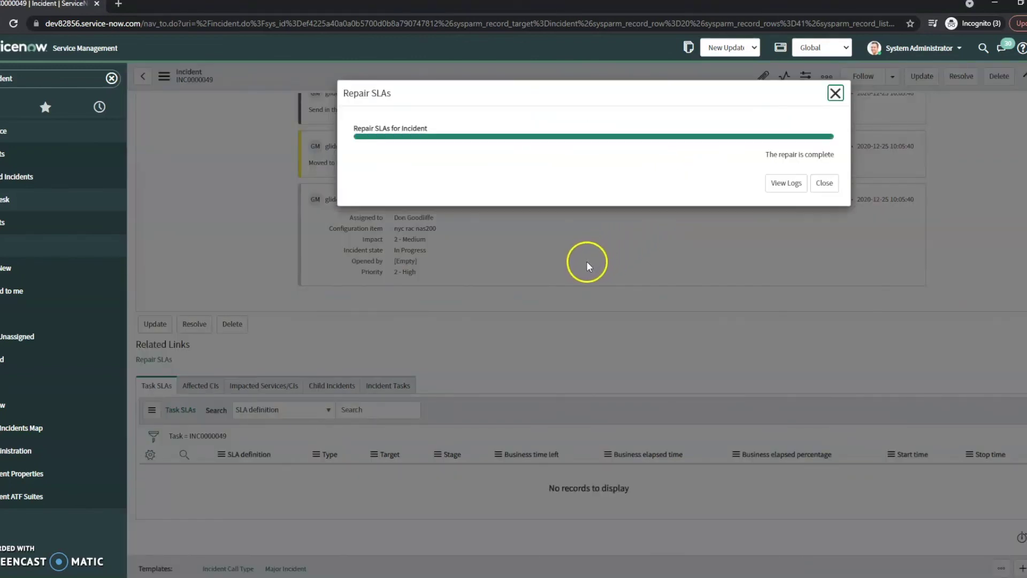
left_click(826, 183)
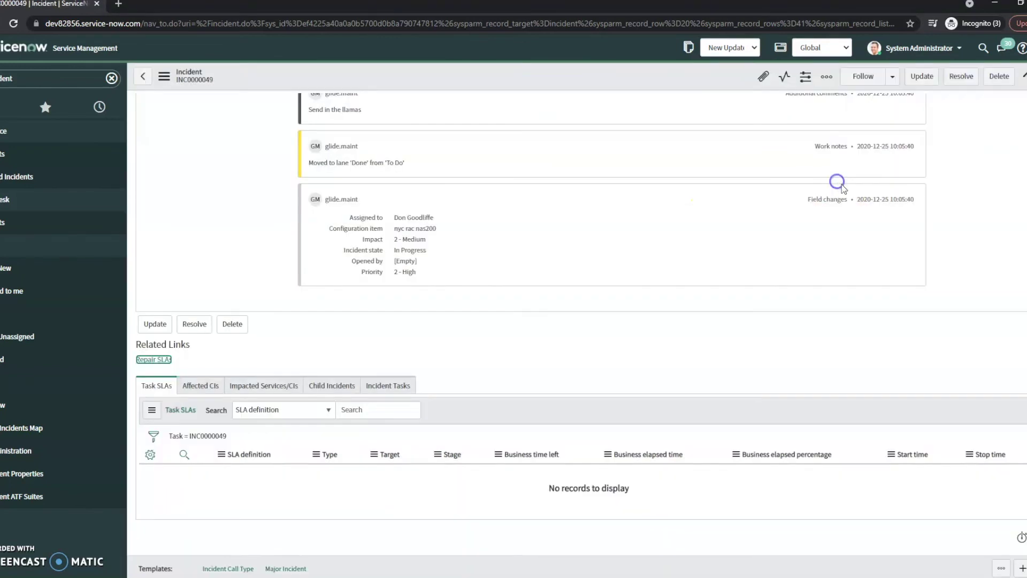
scroll(514, 348, "down", 15)
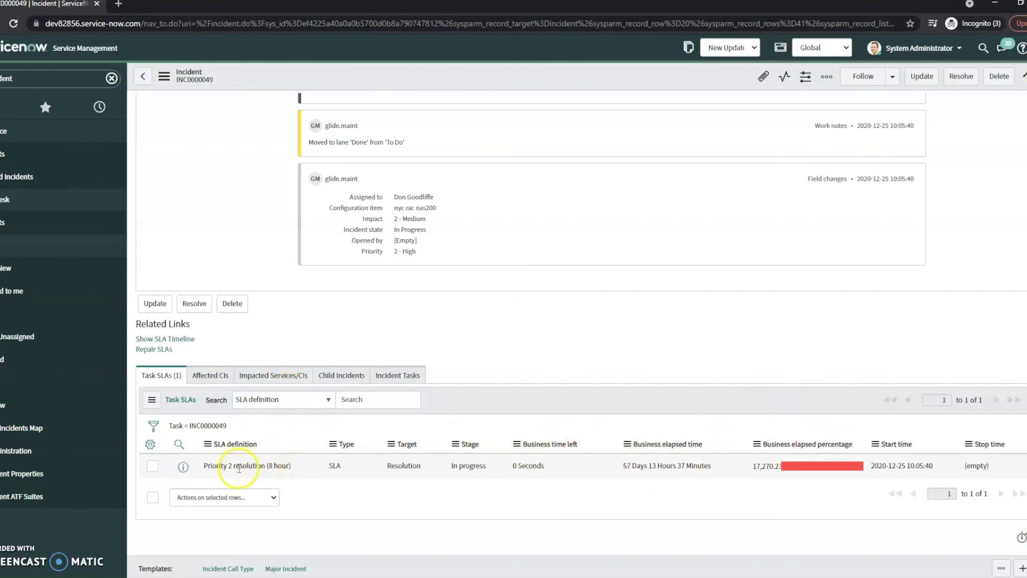
scroll(267, 449, "up", 15)
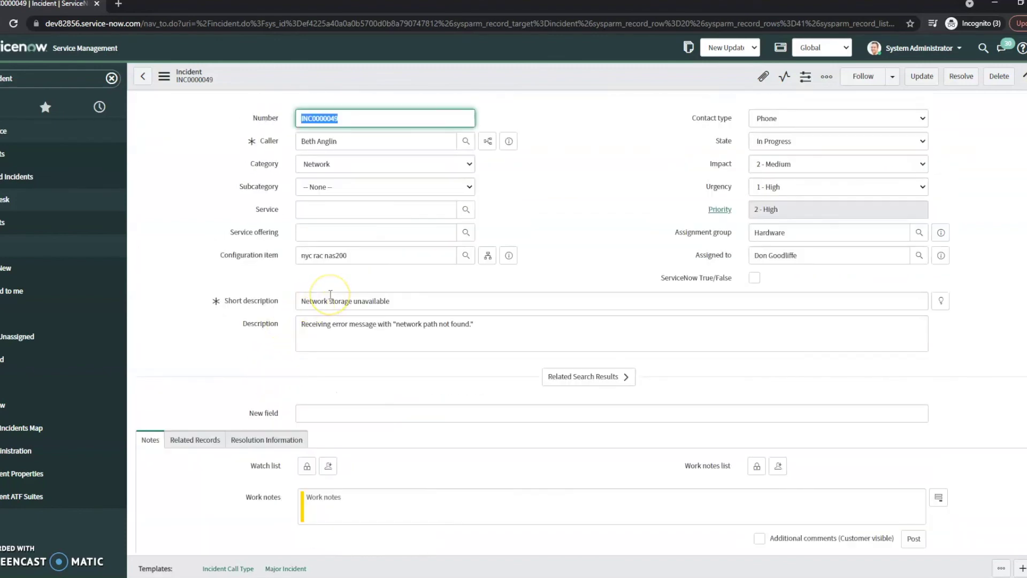